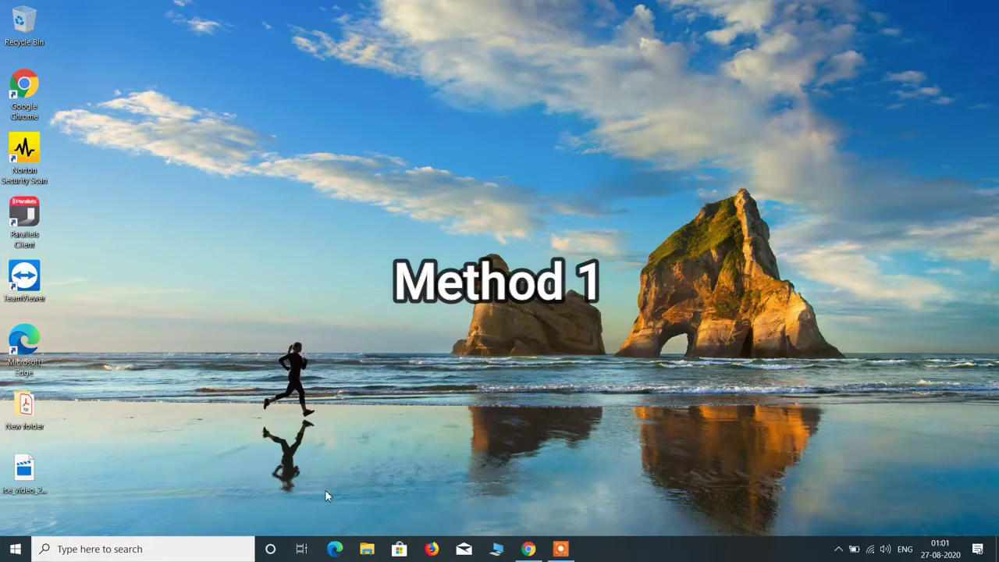
Open the microphone privacy settings in Windows Settings and check that microphone access for this device is turned on.
click(15, 549)
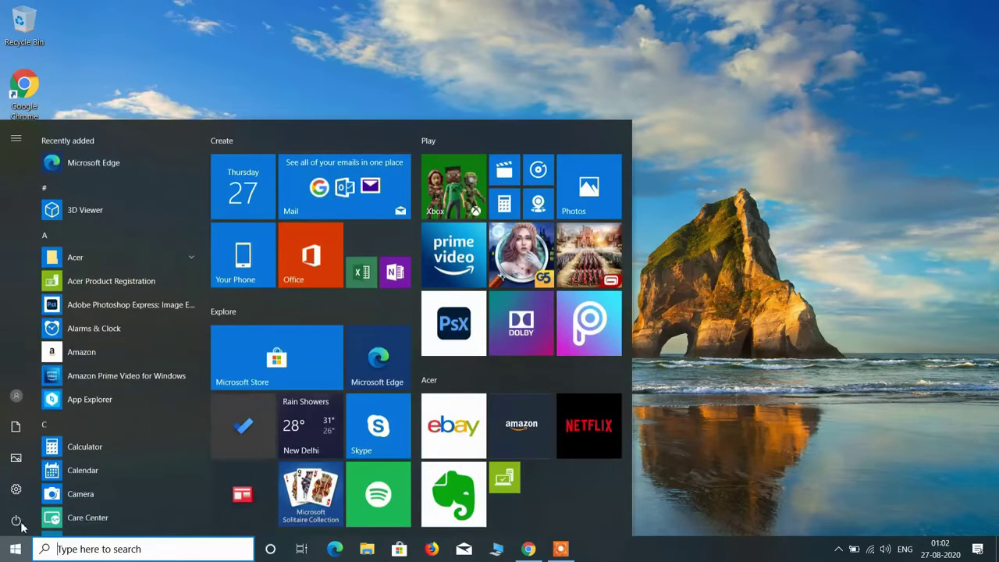
click(46, 487)
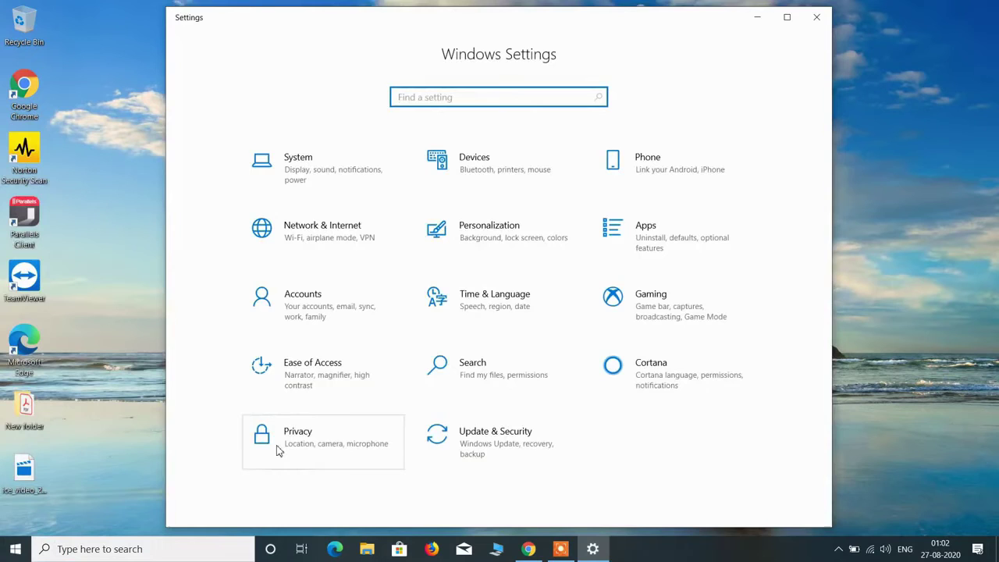
click(305, 444)
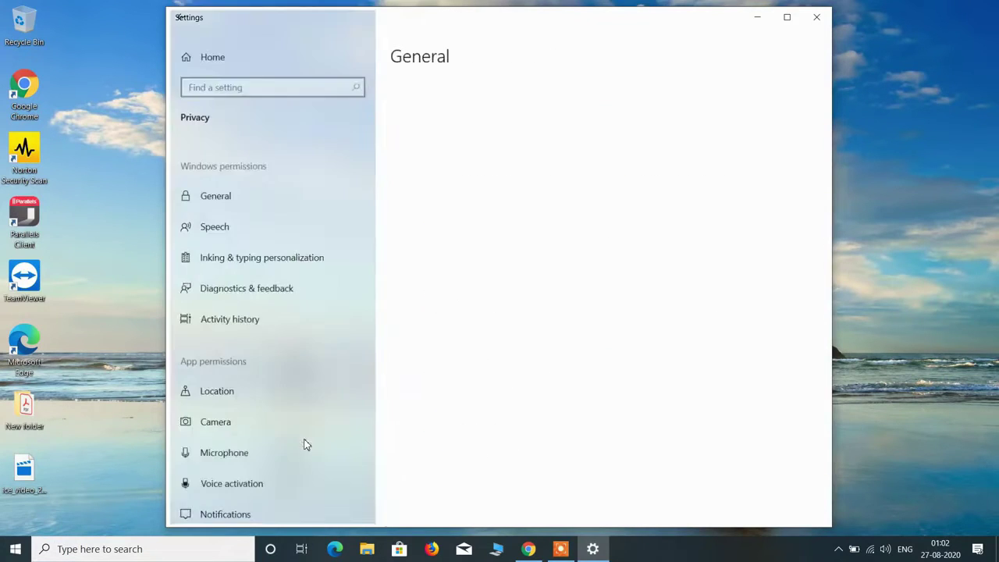
scroll(301, 332, down, 3)
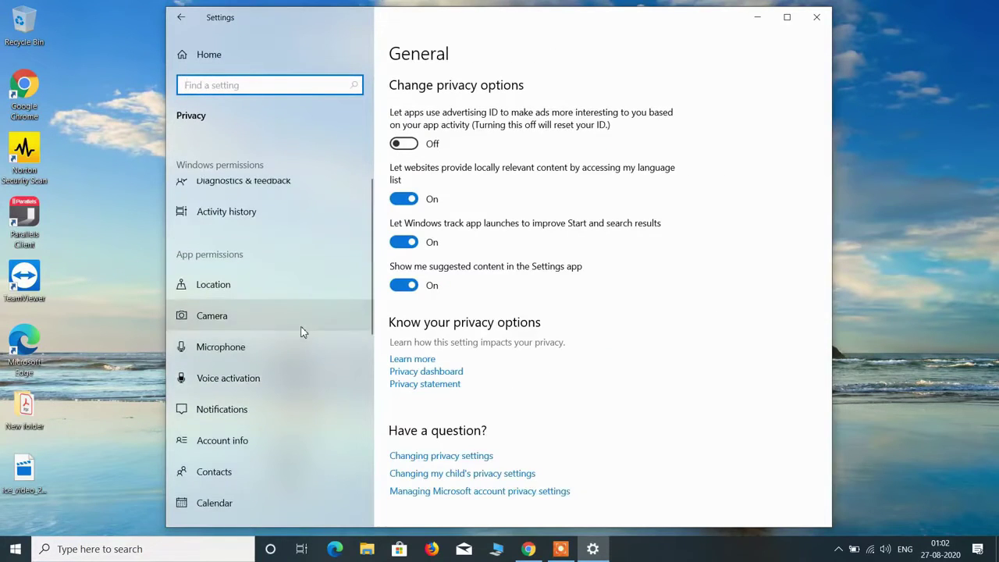
click(235, 343)
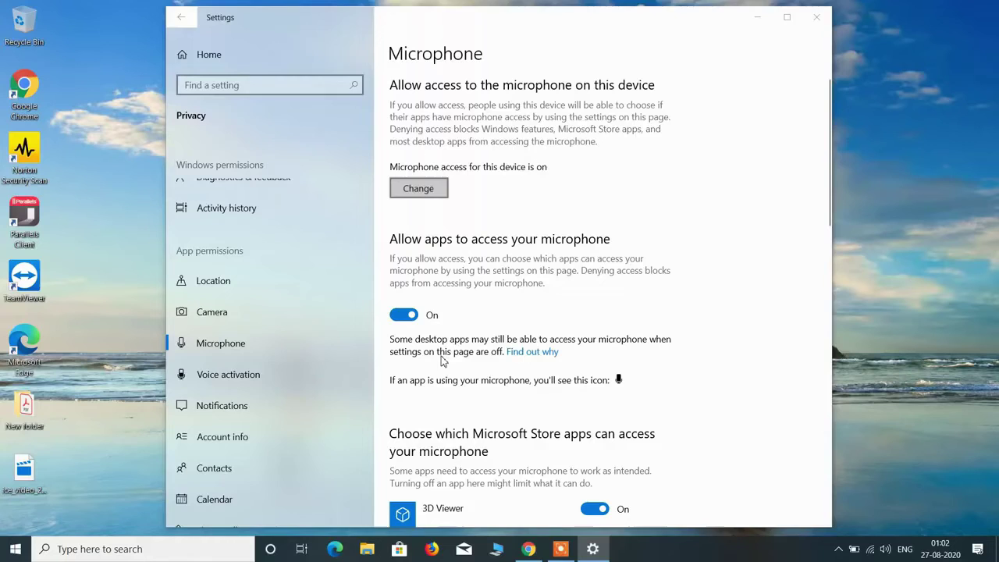
click(419, 188)
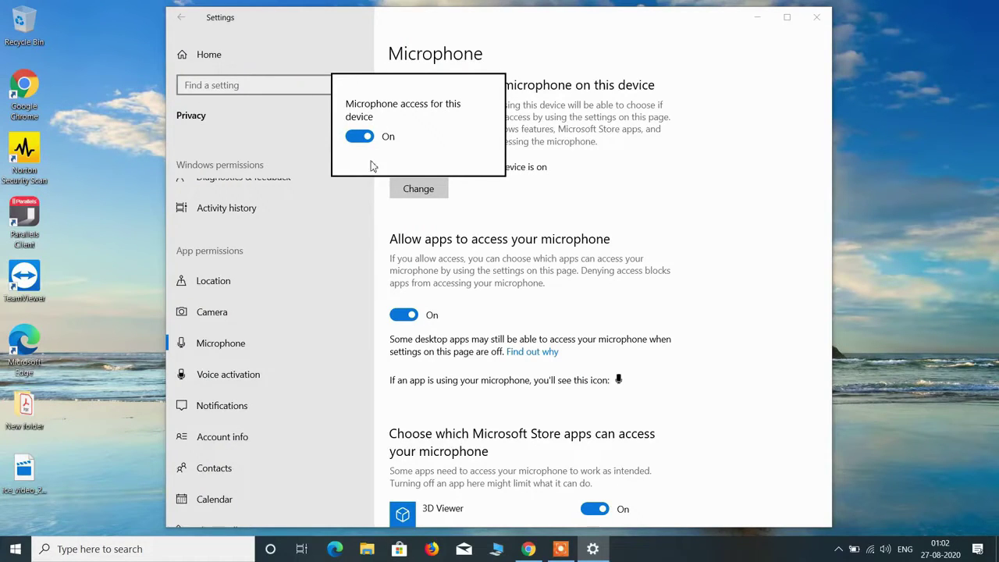
click(596, 213)
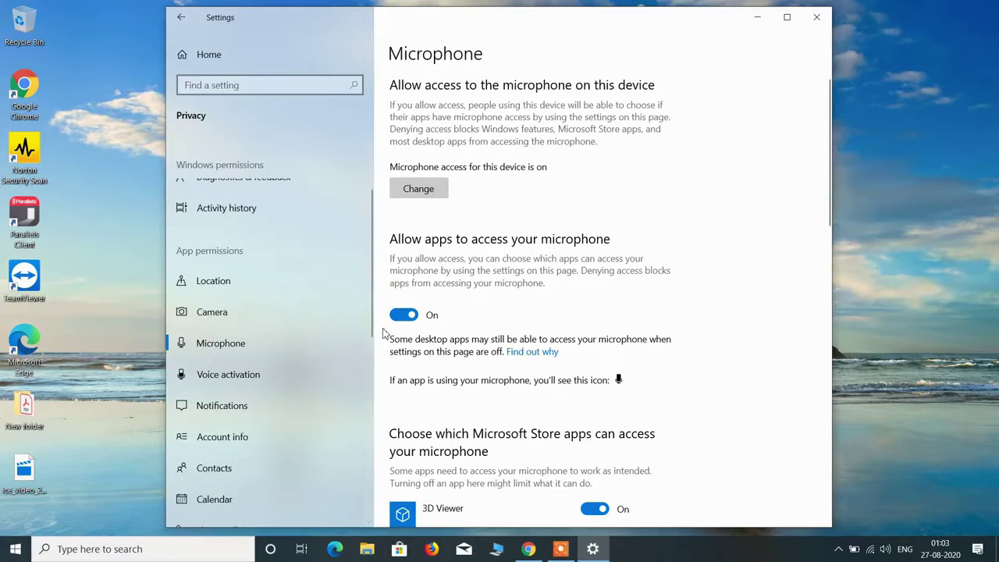
Allow Skype to access the microphone, check the microphone access setting for desktop apps, and close Settings.
scroll(472, 316, down, 6)
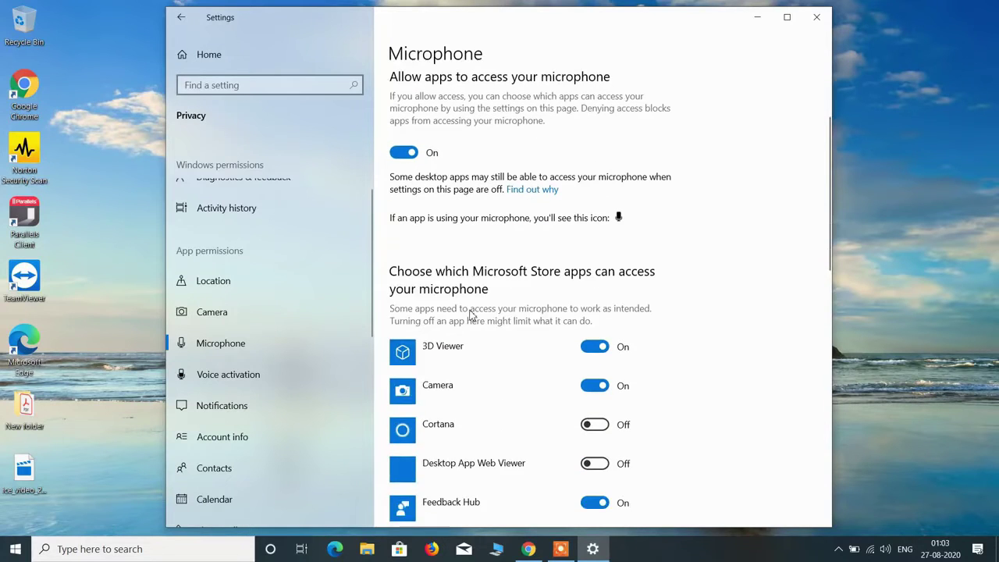
scroll(472, 315, down, 2)
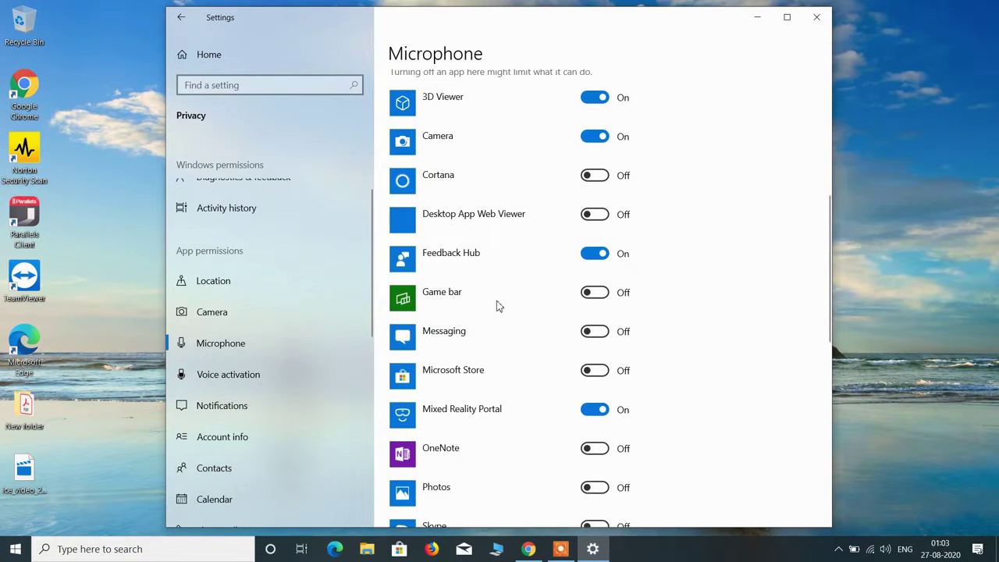
scroll(499, 306, down, 4)
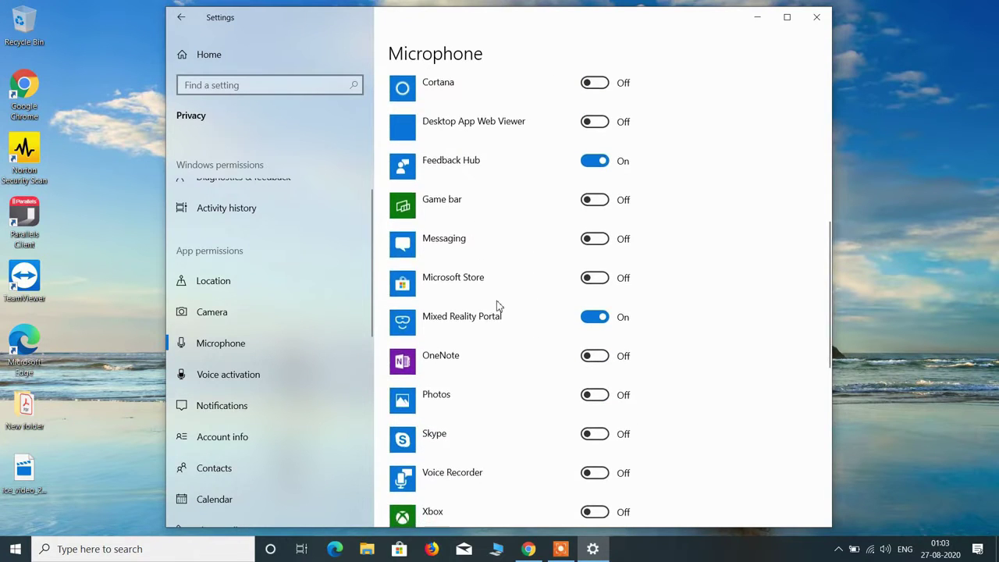
scroll(499, 306, up, 1)
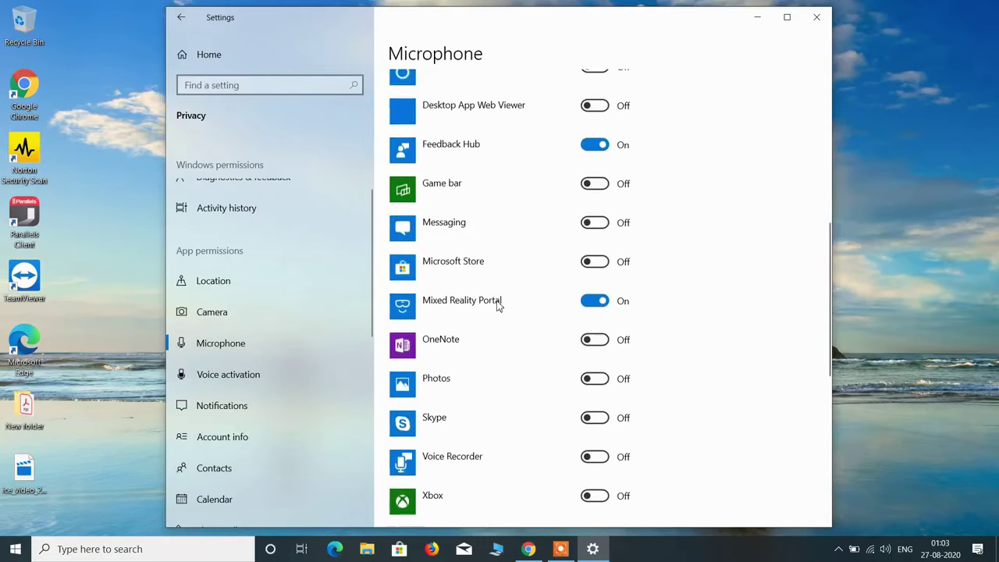
scroll(499, 307, down, 1)
scroll(500, 306, down, 1)
scroll(499, 306, up, 1)
scroll(499, 306, down, 1)
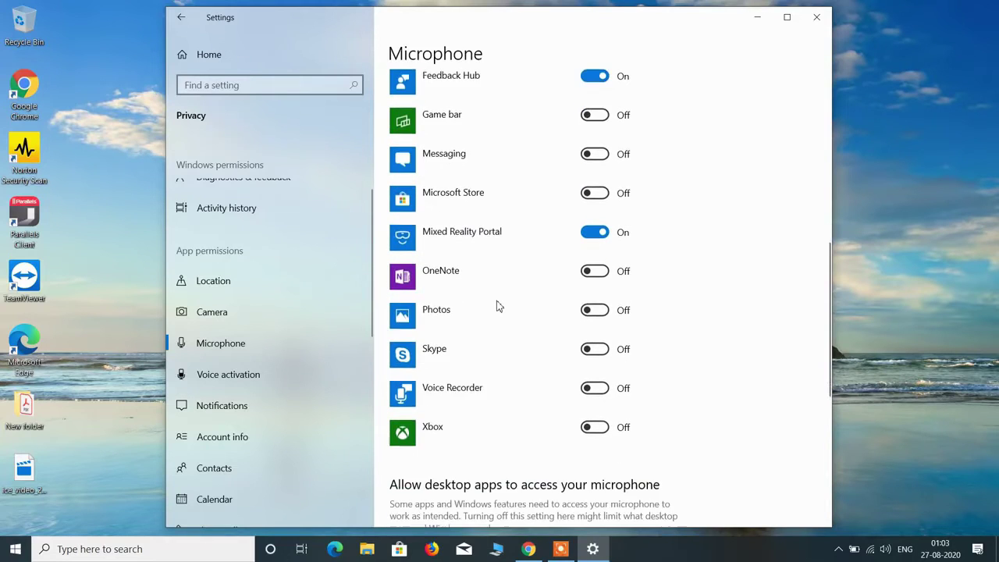
scroll(499, 306, up, 1)
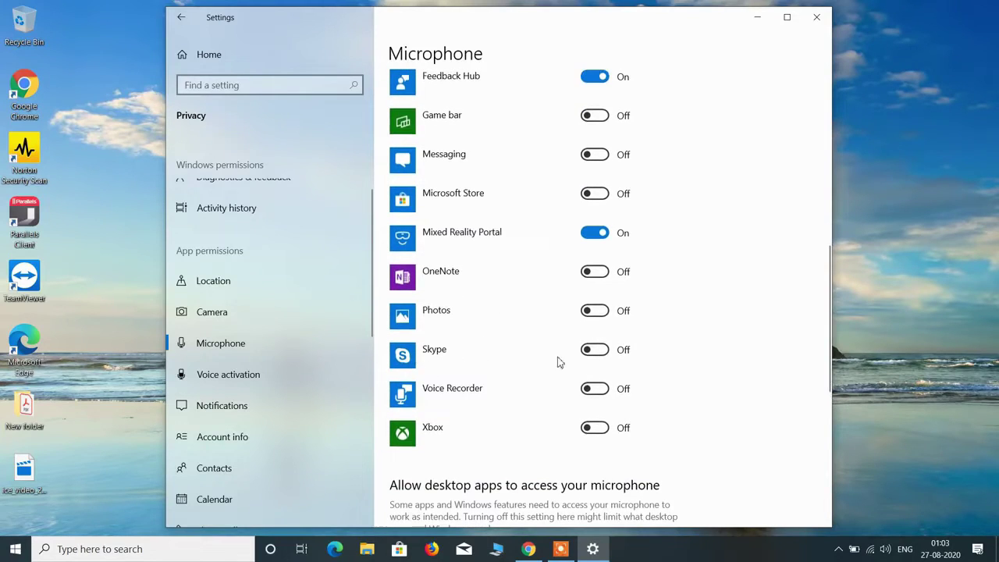
click(587, 352)
scroll(484, 346, down, 5)
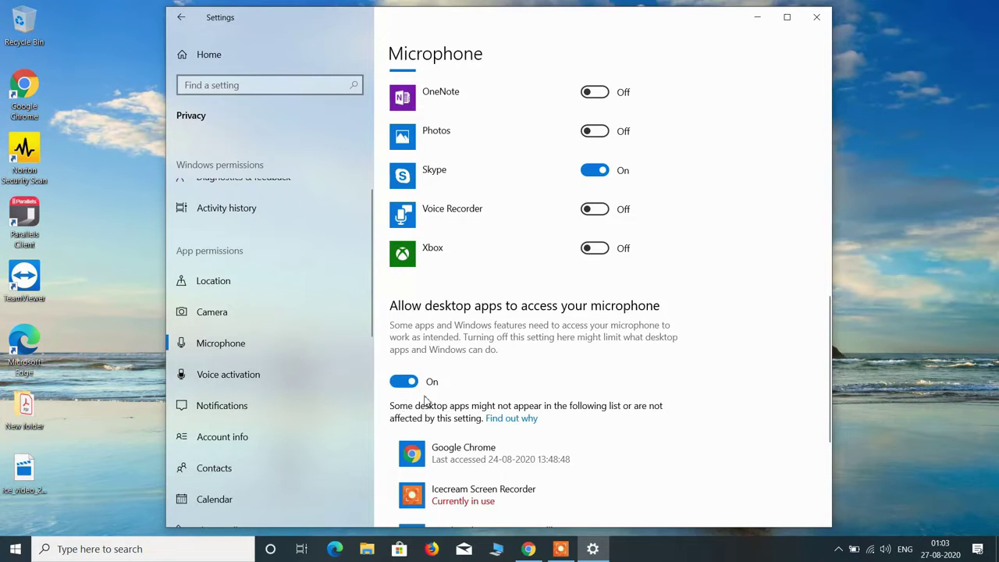
click(811, 14)
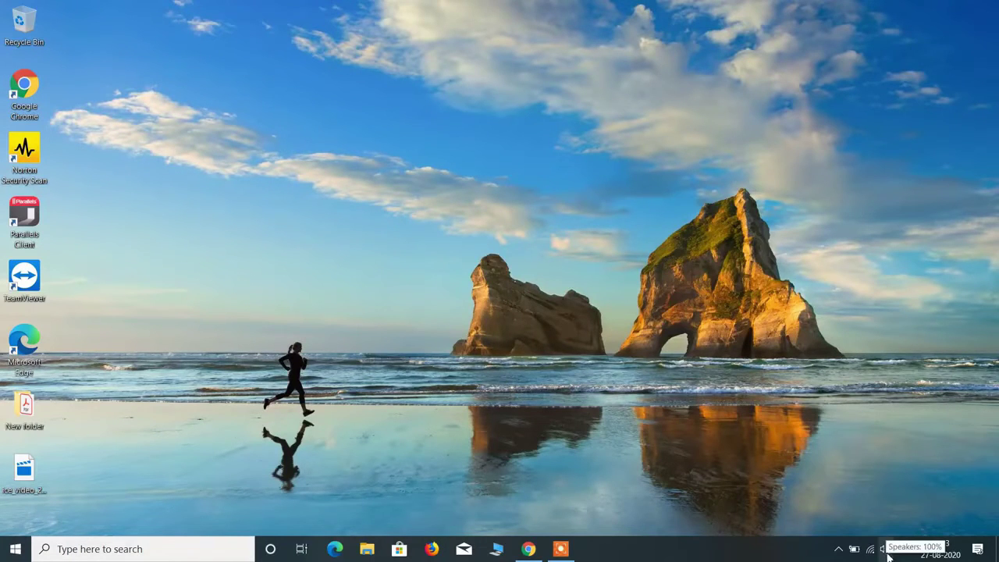
Open the Sound Control Panel from the system sound settings and show its recording devices.
right_click(887, 554)
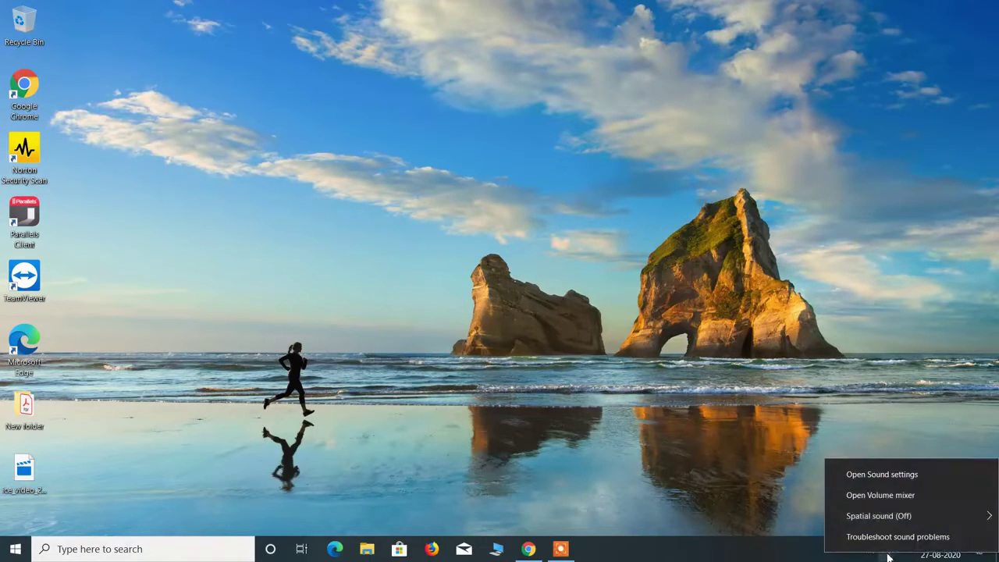
click(872, 481)
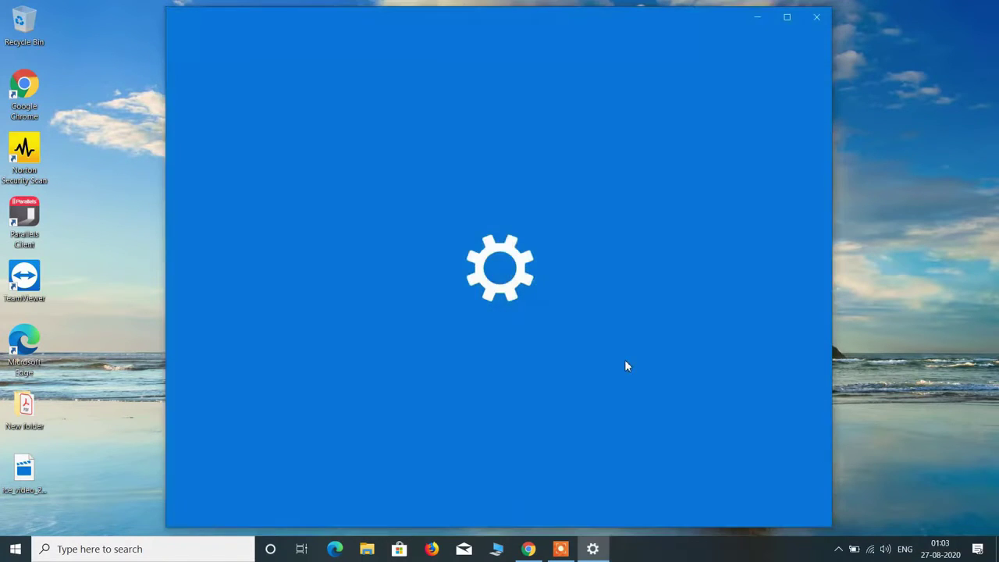
scroll(591, 332, down, 5)
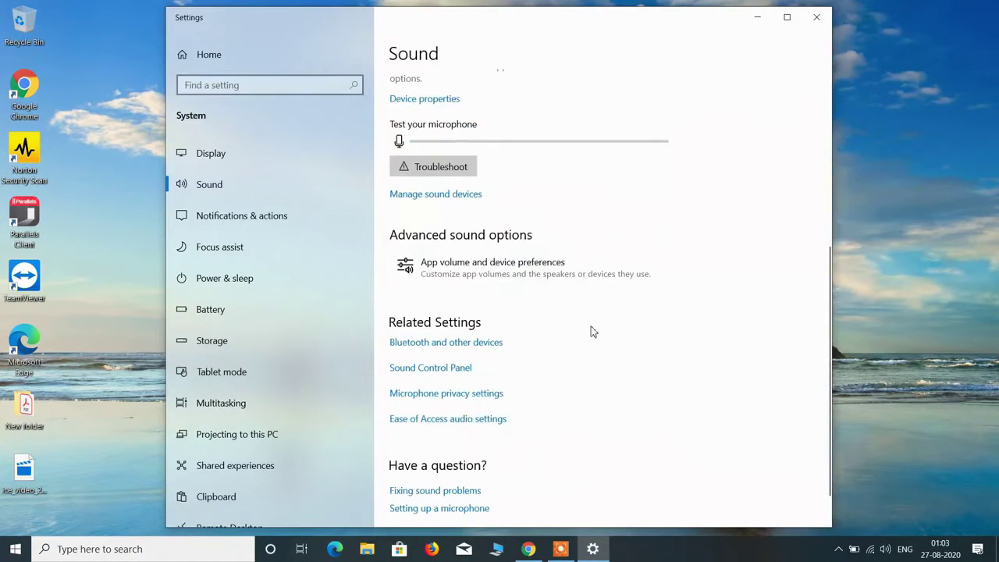
click(428, 374)
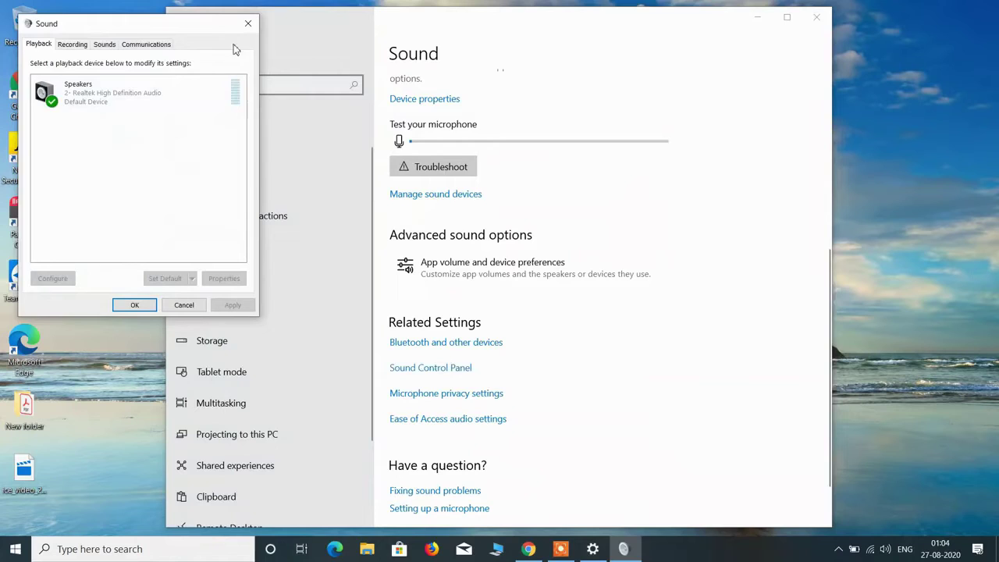
drag(205, 33, 564, 140)
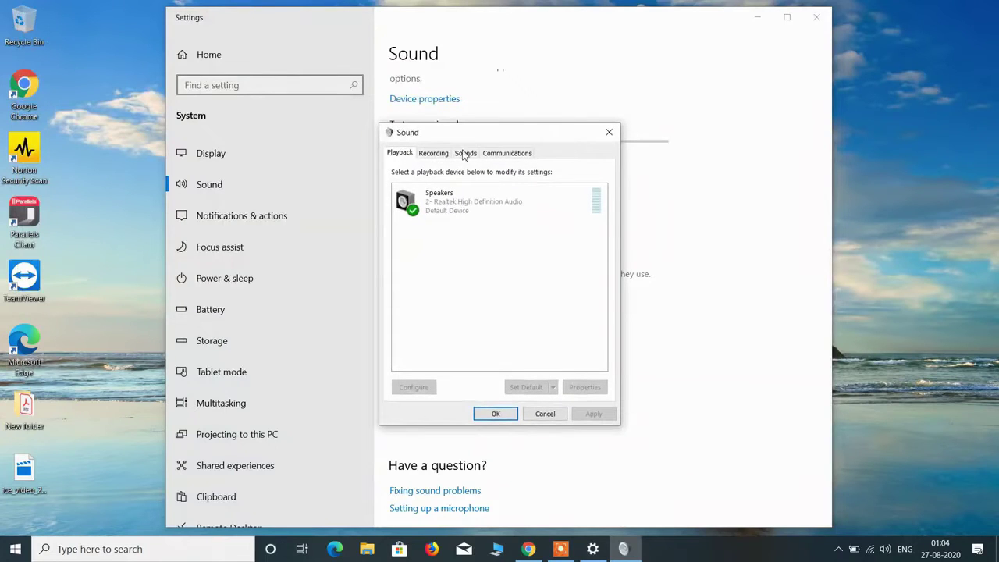
click(435, 154)
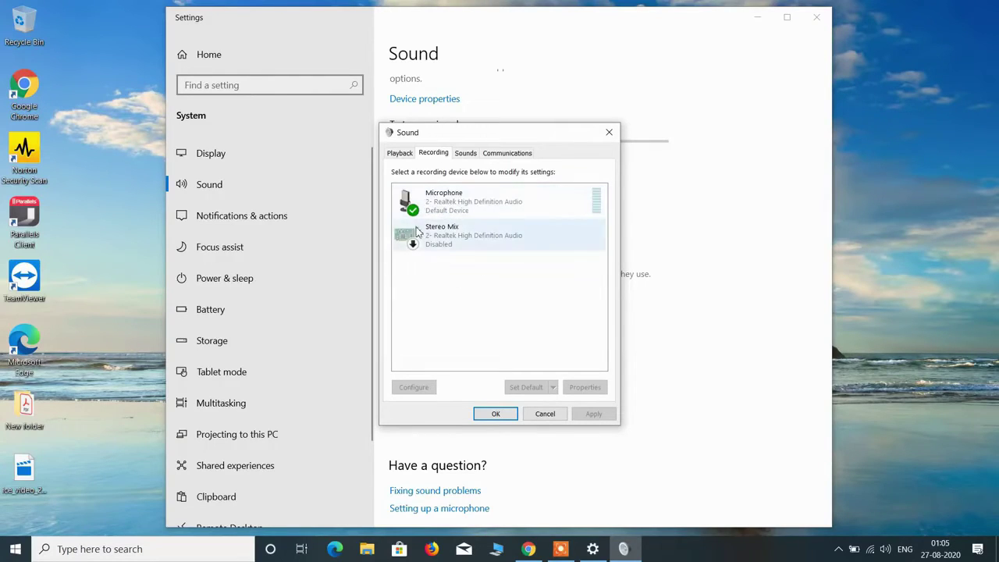
Review the general, levels and enhancements properties of the default Microphone device, and close the sound dialogs and Settings.
double_click(450, 205)
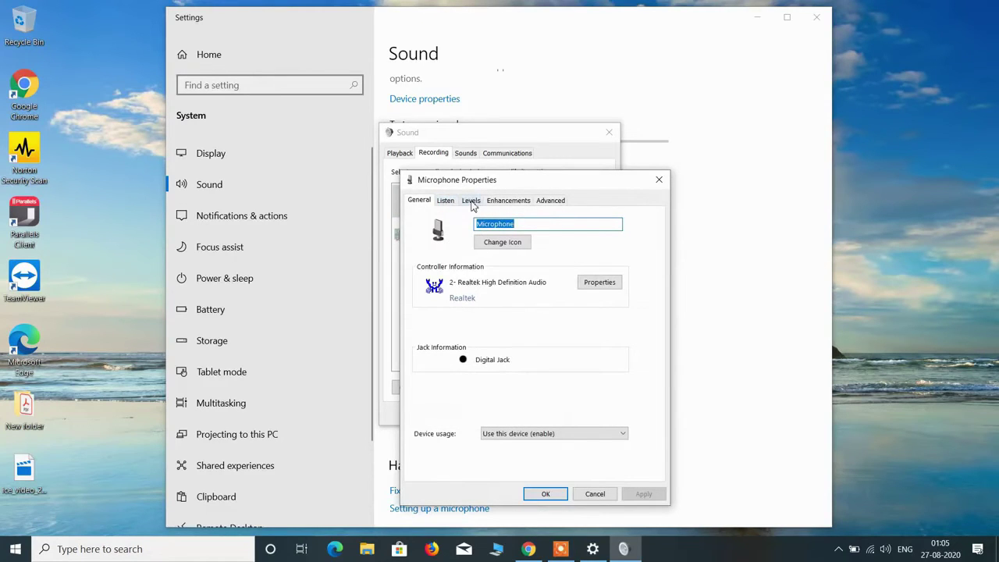
click(472, 201)
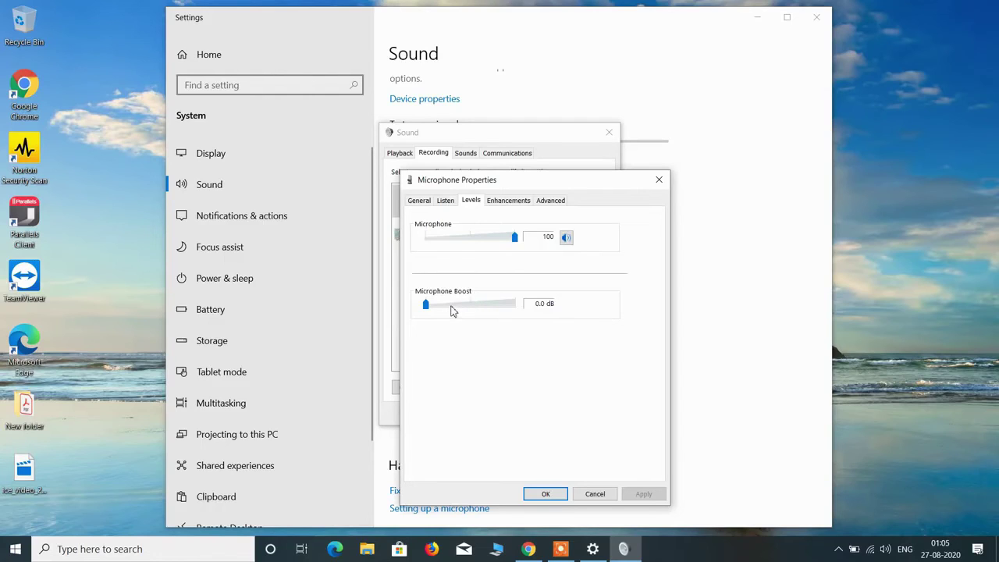
click(494, 203)
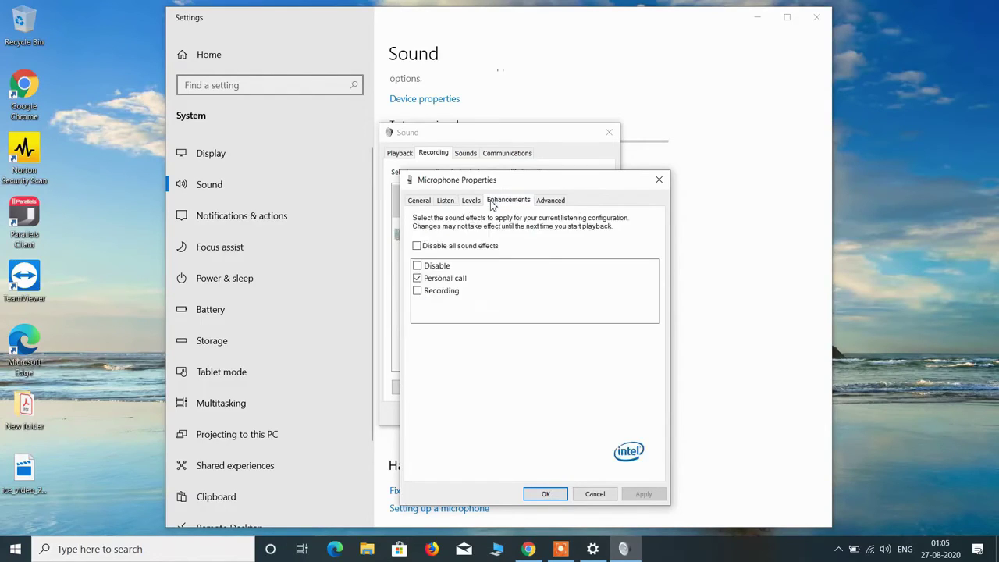
click(470, 200)
click(420, 202)
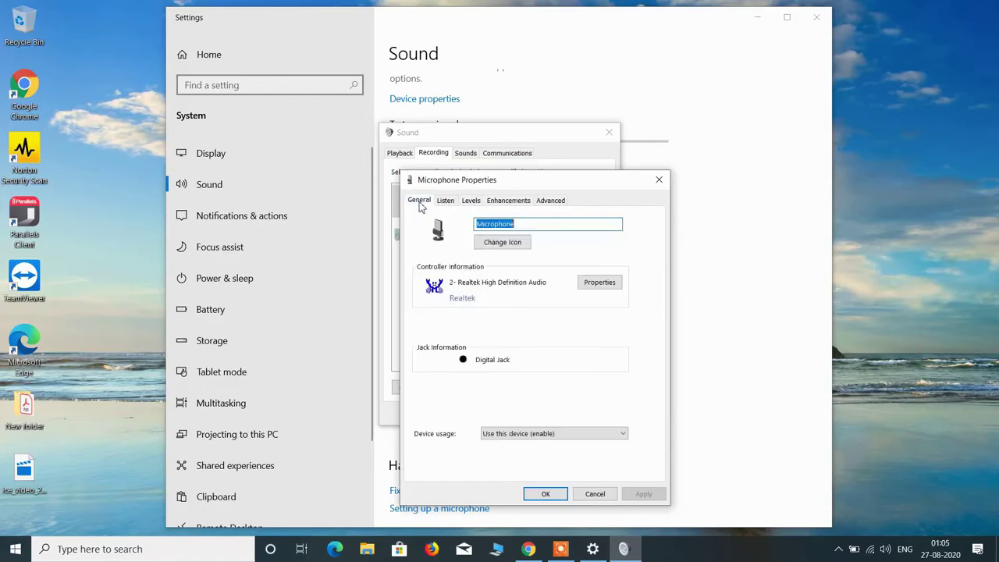
click(546, 495)
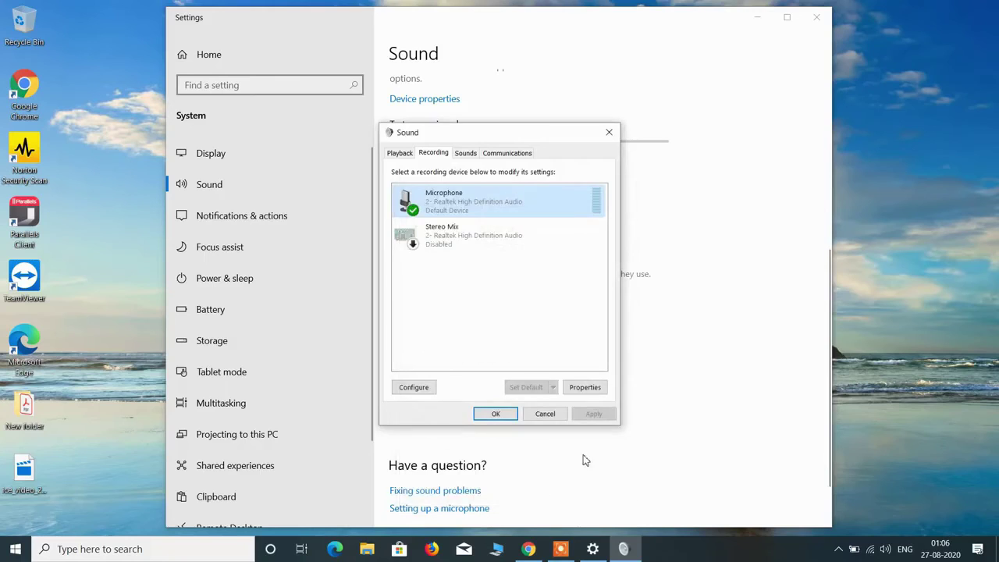
click(495, 415)
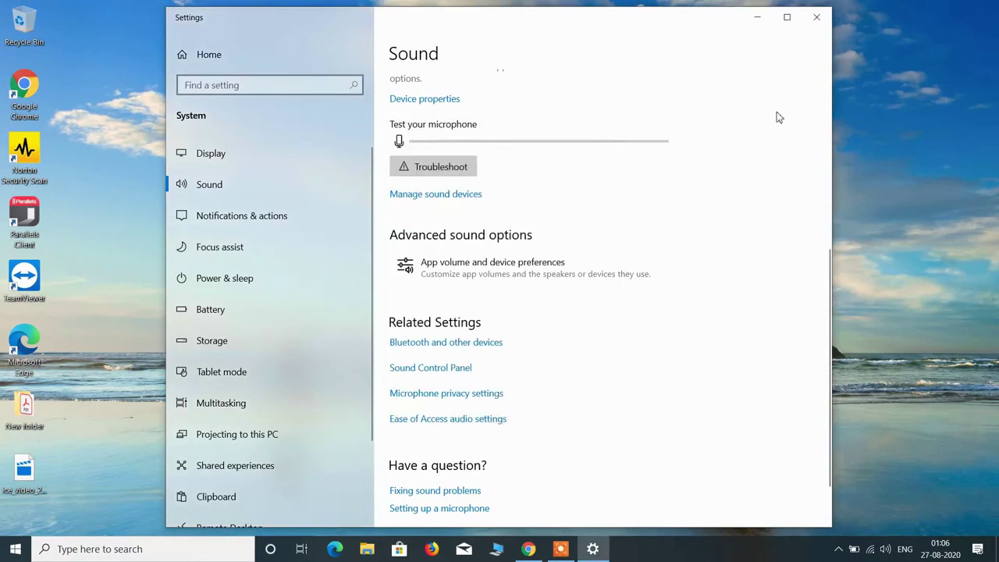
click(816, 17)
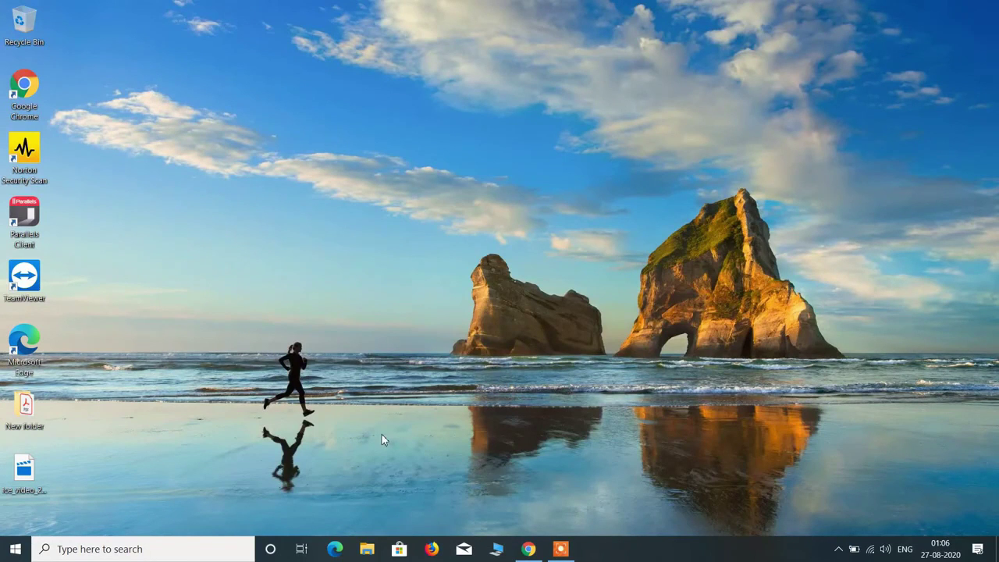